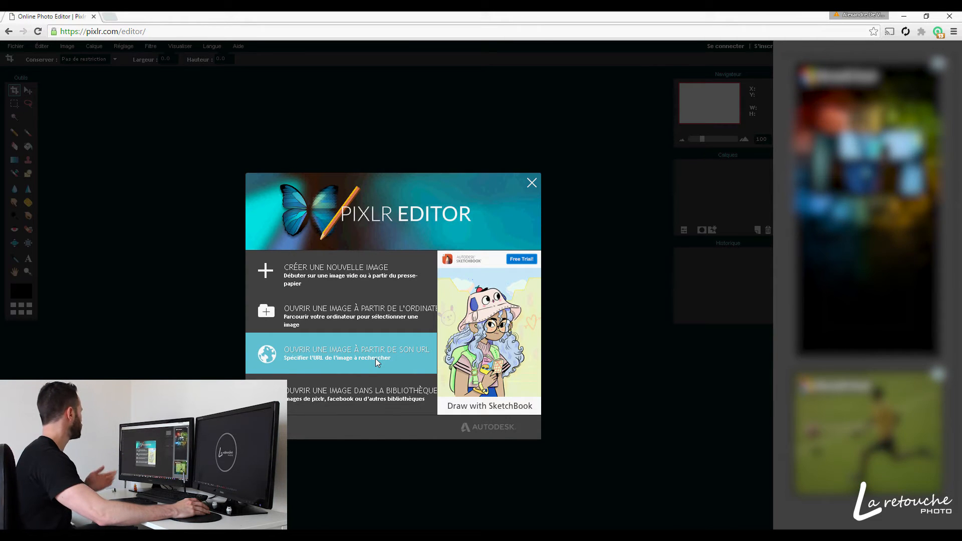
- Open the image Fotolia_74723877_Subscription_XL from the computer's Visuels folder
{"action": "left_click", "coordinate": [364, 317]}
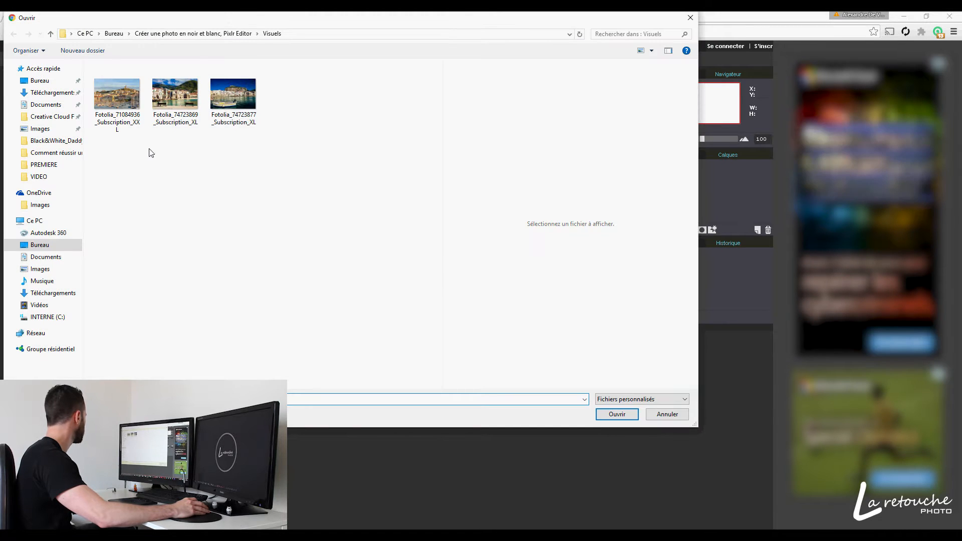
{"action": "left_click", "coordinate": [234, 94]}
{"action": "key", "text": "Return"}
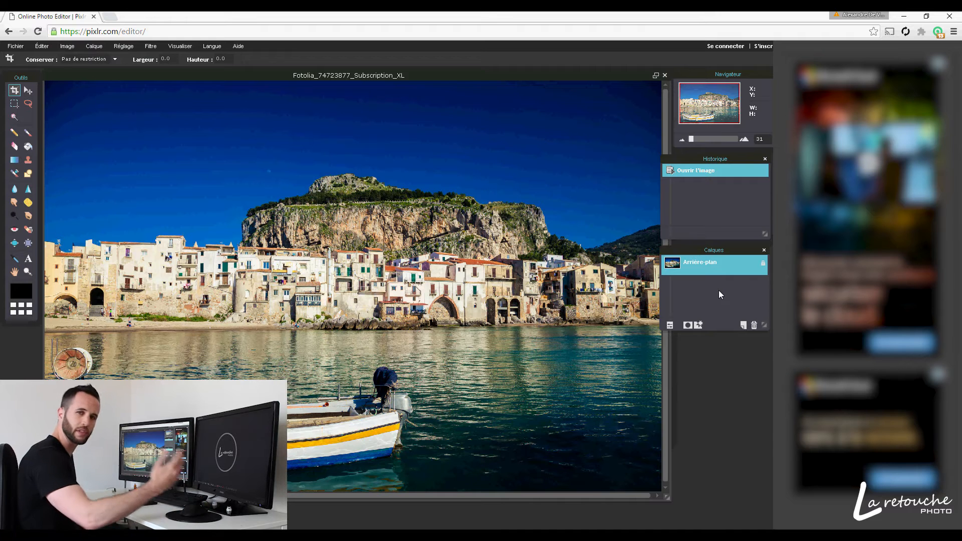
- Duplicate the Arrière-plan layer and rename the copy NOIR ET BLANC
{"action": "right_click", "coordinate": [727, 271]}
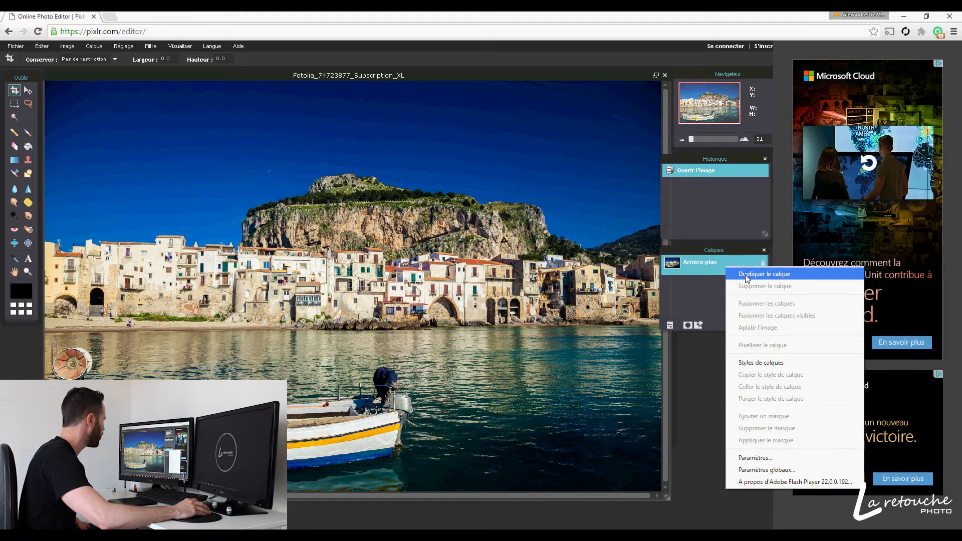
{"action": "left_click", "coordinate": [747, 276]}
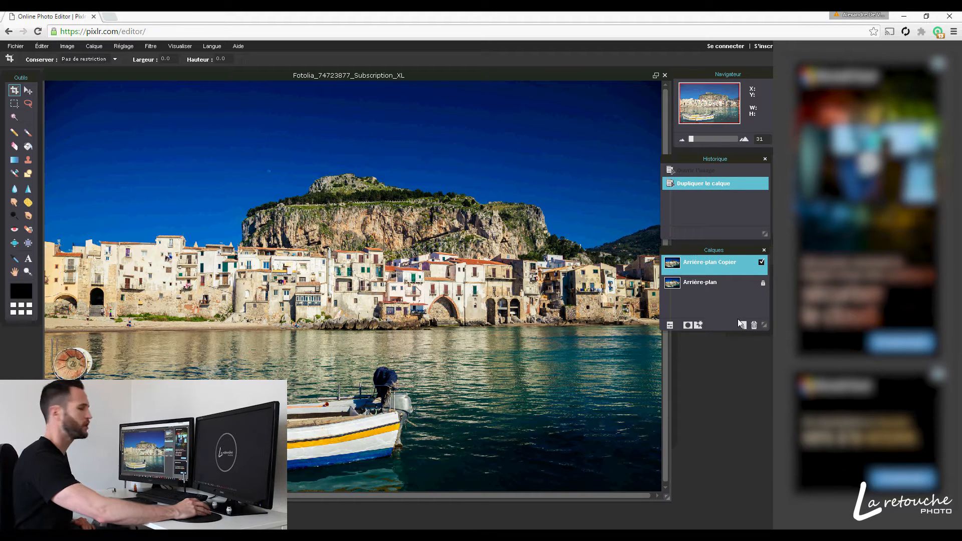
{"action": "double_click", "coordinate": [716, 265]}
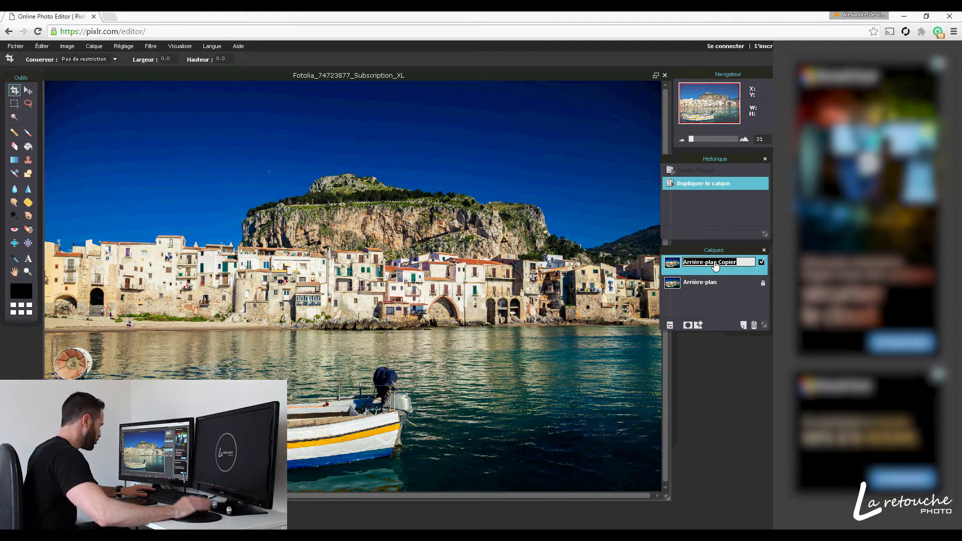
{"action": "type", "text": "NOIR"}
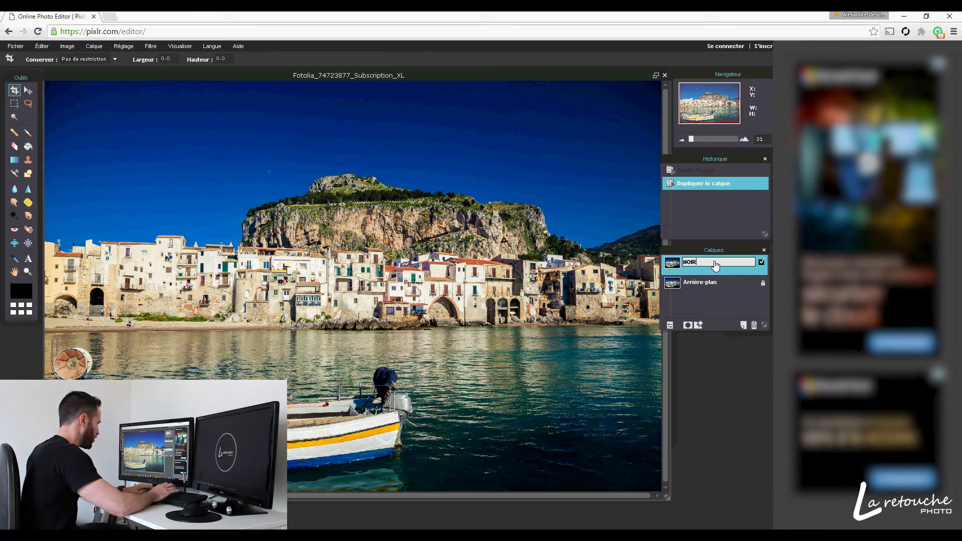
{"action": "type", "text": " ET BLANC"}
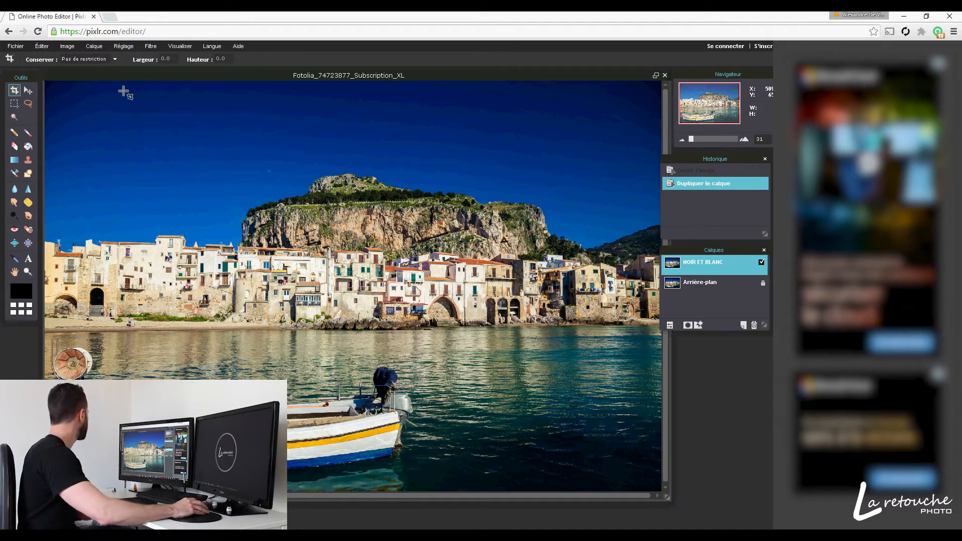
- Desaturate the NOIR ET BLANC layer and duplicate the desaturated layer
{"action": "left_click", "coordinate": [125, 46]}
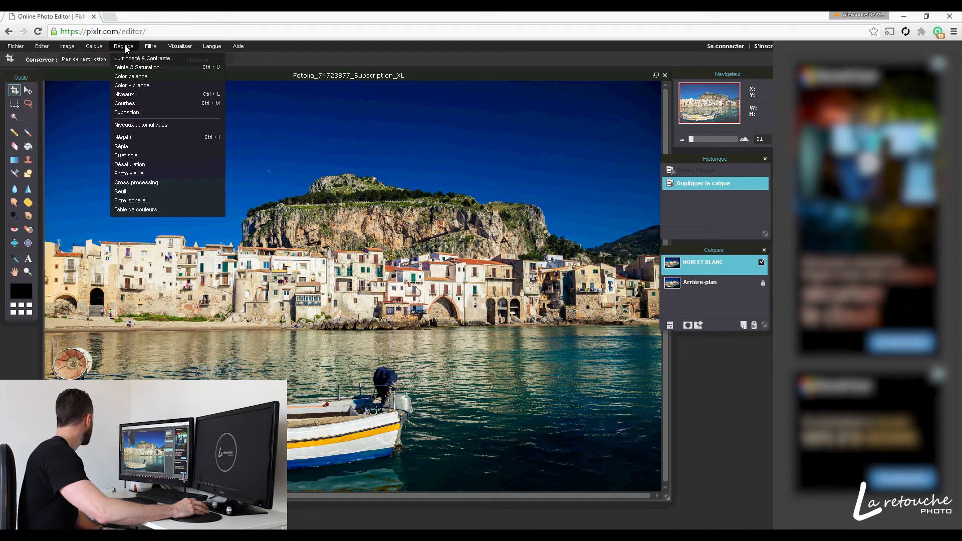
{"action": "left_click", "coordinate": [149, 166]}
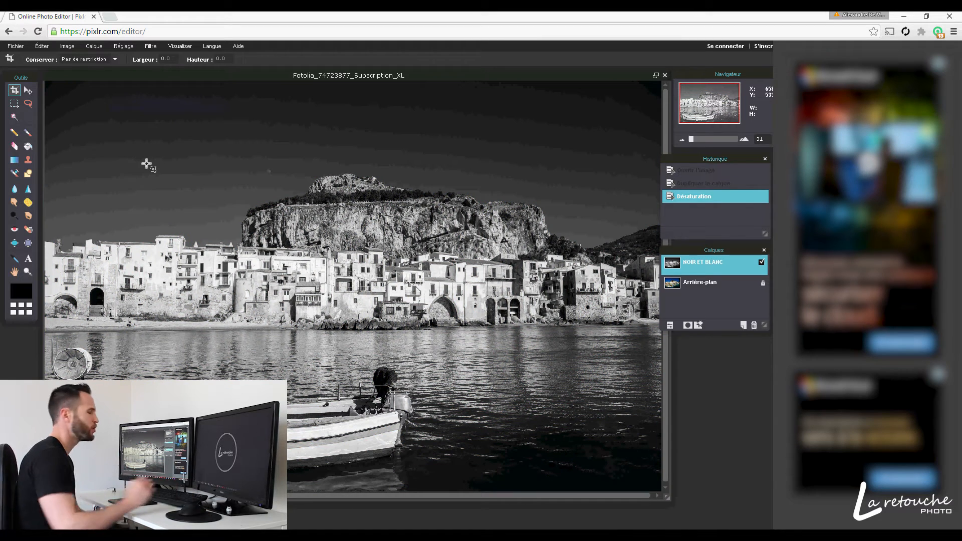
{"action": "key", "text": "ctrl+j"}
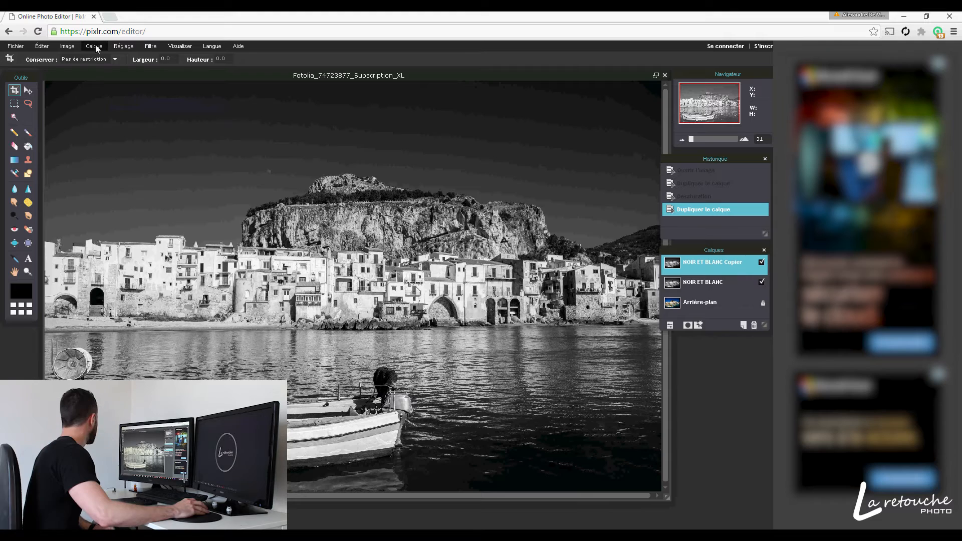
- Apply Levels to the duplicated layer with black input 10 and a slightly lowered white input, and compare it by toggling its visibility
{"action": "left_click", "coordinate": [121, 46]}
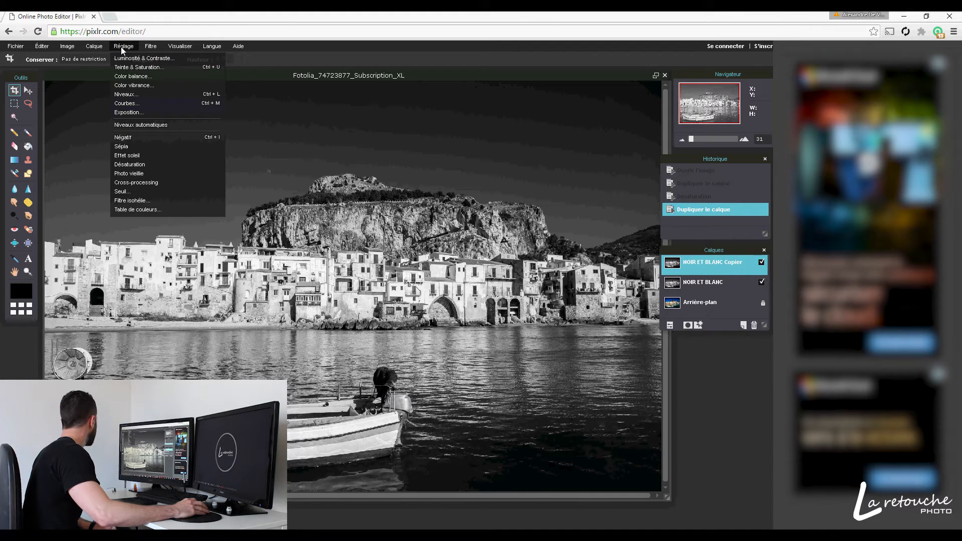
{"action": "left_click", "coordinate": [152, 94]}
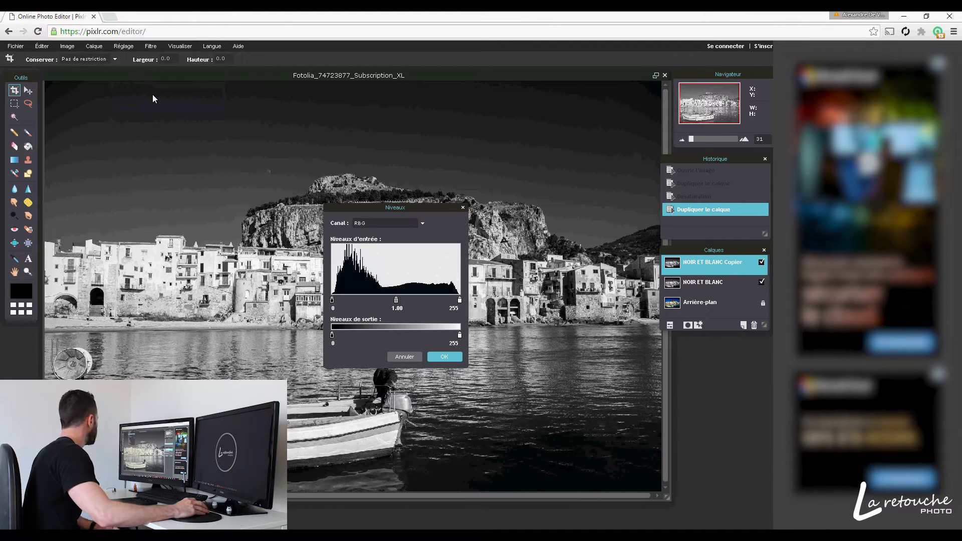
{"action": "left_click_drag", "start_coordinate": [441, 208], "coordinate": [576, 156]}
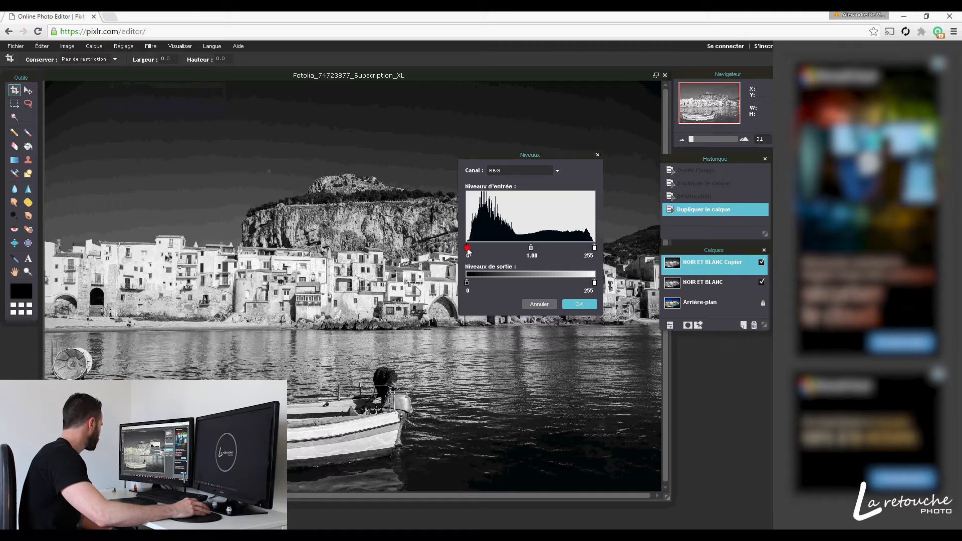
{"action": "left_click_drag", "start_coordinate": [469, 252], "coordinate": [475, 252]}
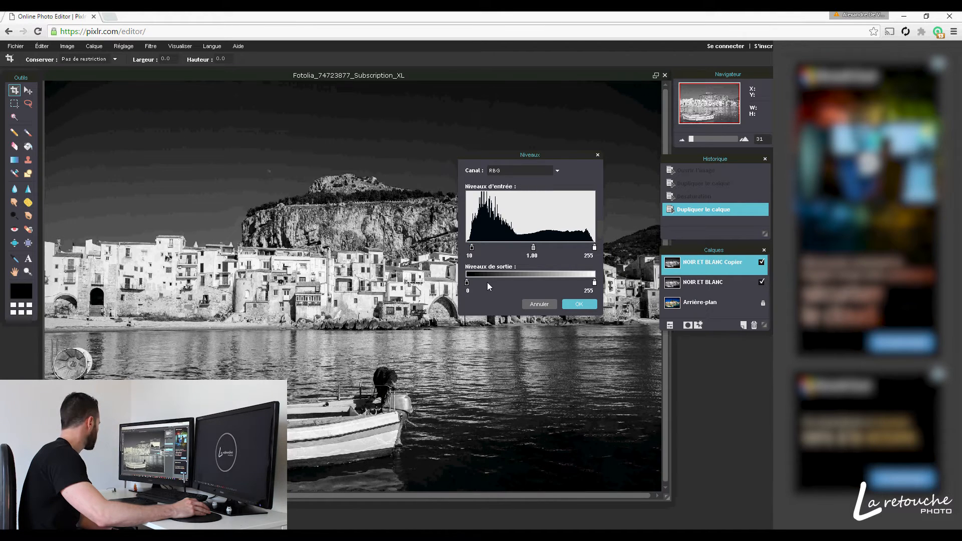
{"action": "left_click", "coordinate": [594, 249]}
{"action": "left_click_drag", "start_coordinate": [593, 251], "coordinate": [591, 252]}
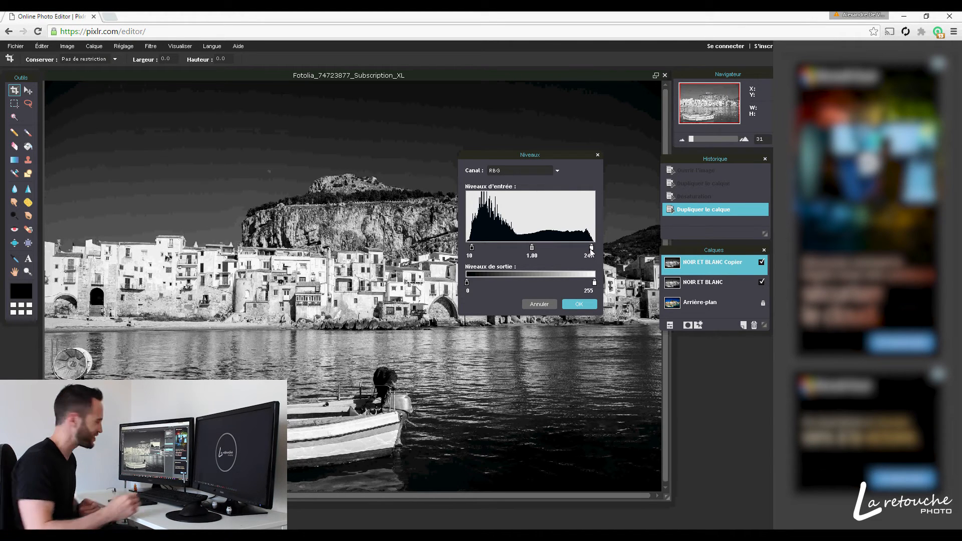
{"action": "left_click", "coordinate": [581, 303]}
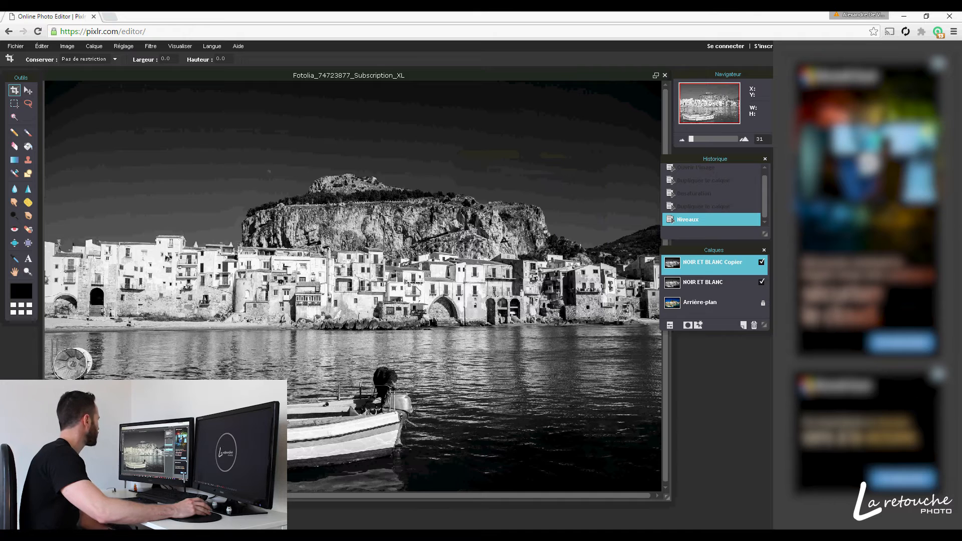
{"action": "left_click", "coordinate": [762, 264]}
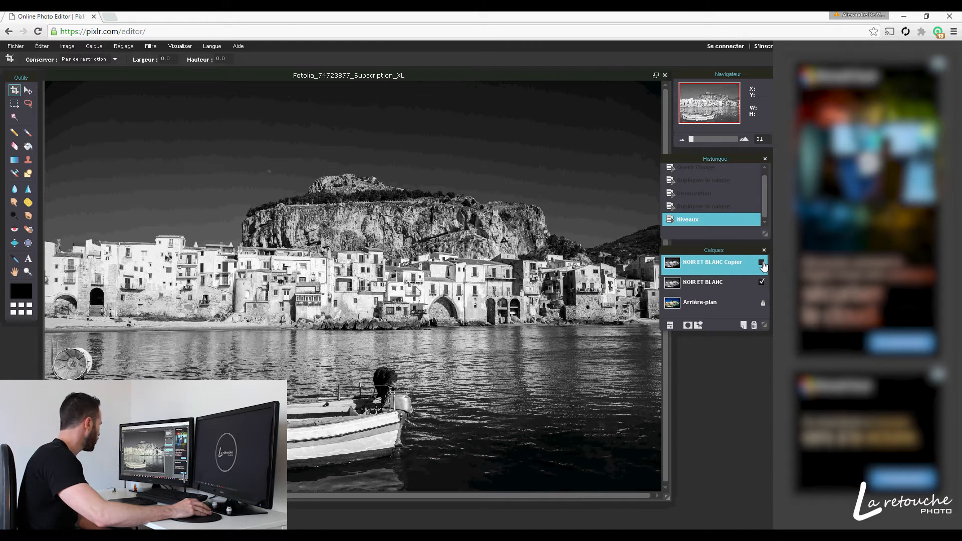
{"action": "left_click", "coordinate": [762, 264]}
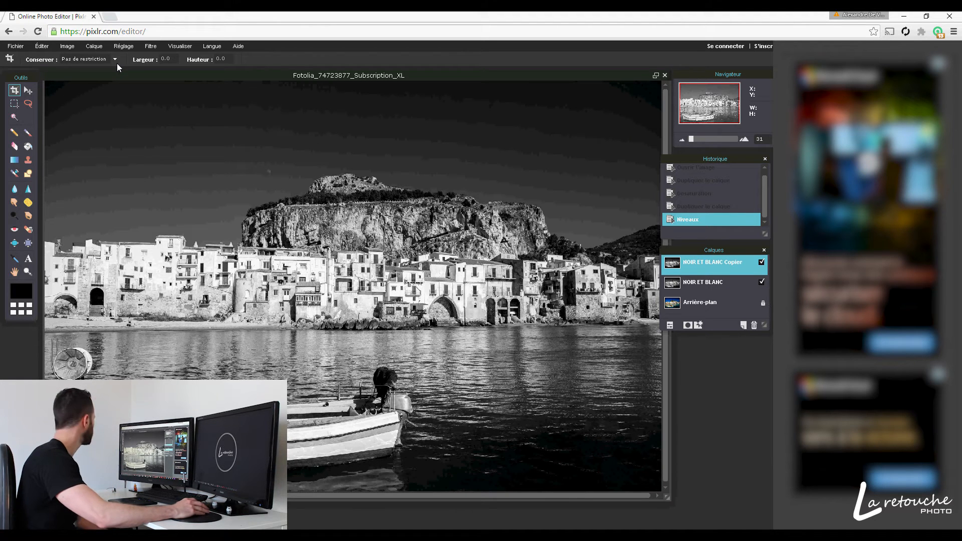
- Apply a gentle S-shaped RGB curve to the NOIR ET BLANC Copier layer, raising highlights, anchoring midtones at the centre and lowering shadows
{"action": "left_click", "coordinate": [125, 47]}
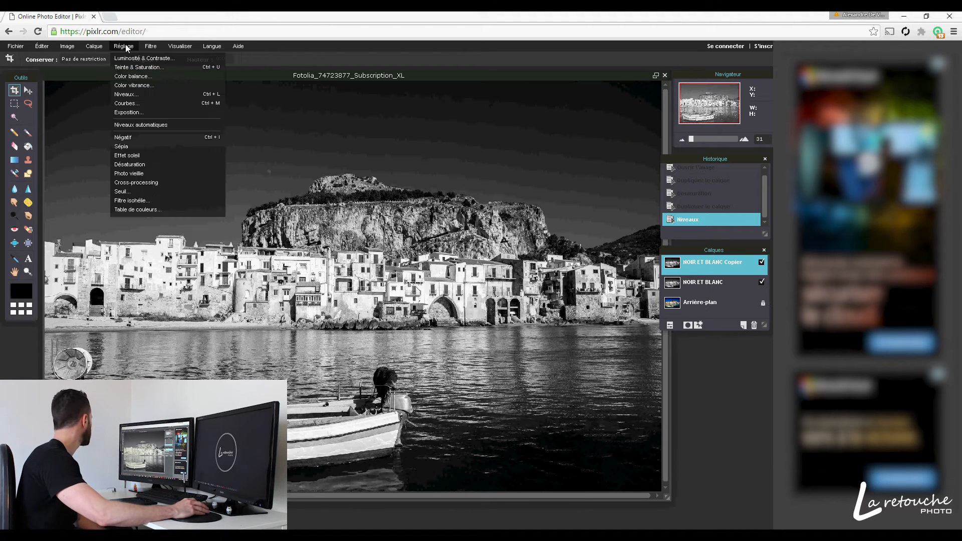
{"action": "left_click", "coordinate": [147, 103]}
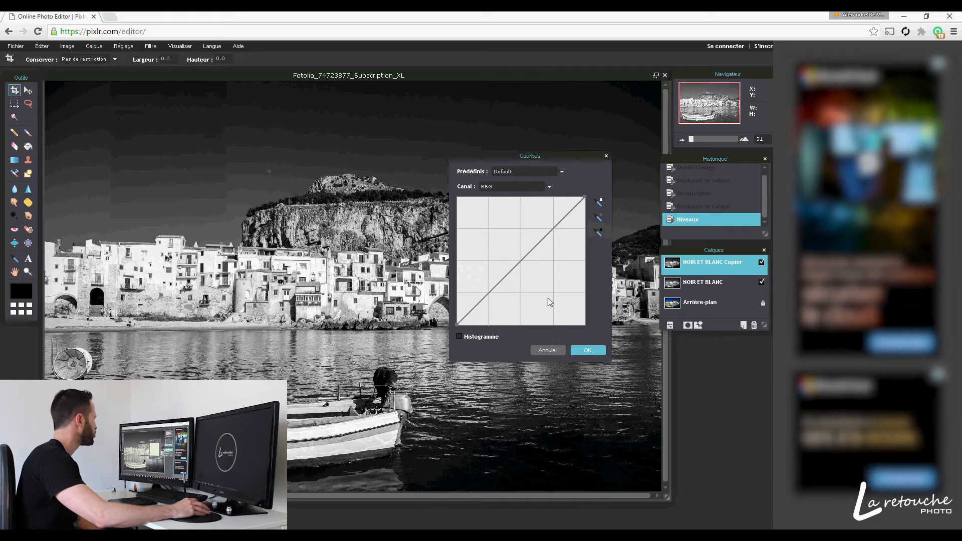
{"action": "left_click", "coordinate": [551, 227]}
{"action": "left_click_drag", "start_coordinate": [553, 230], "coordinate": [553, 227]}
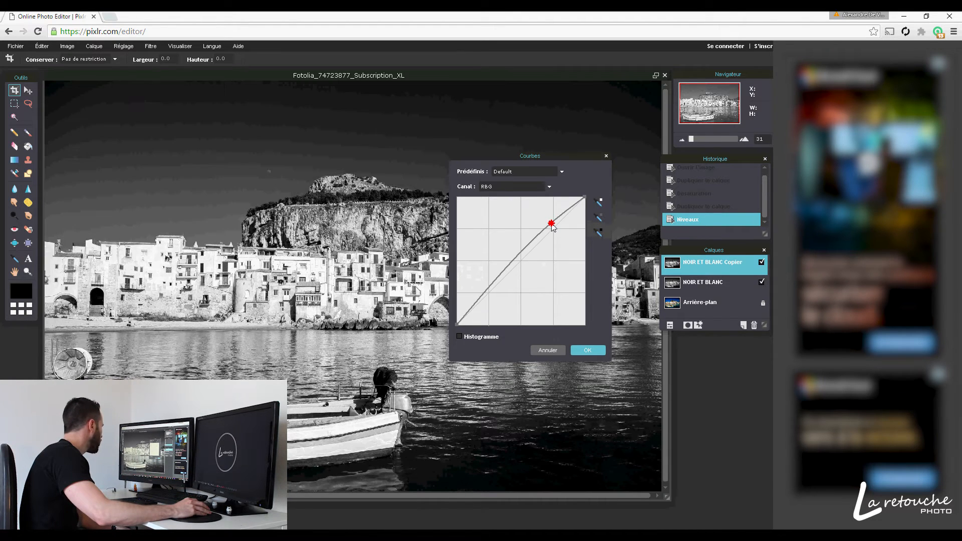
{"action": "left_click", "coordinate": [518, 257]}
{"action": "left_click_drag", "start_coordinate": [518, 256], "coordinate": [521, 262]}
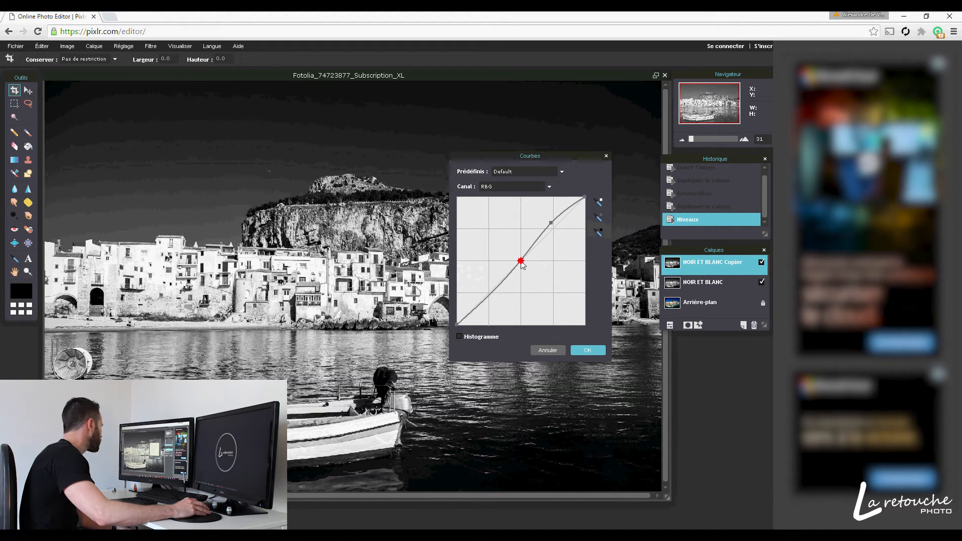
{"action": "left_click", "coordinate": [489, 294]}
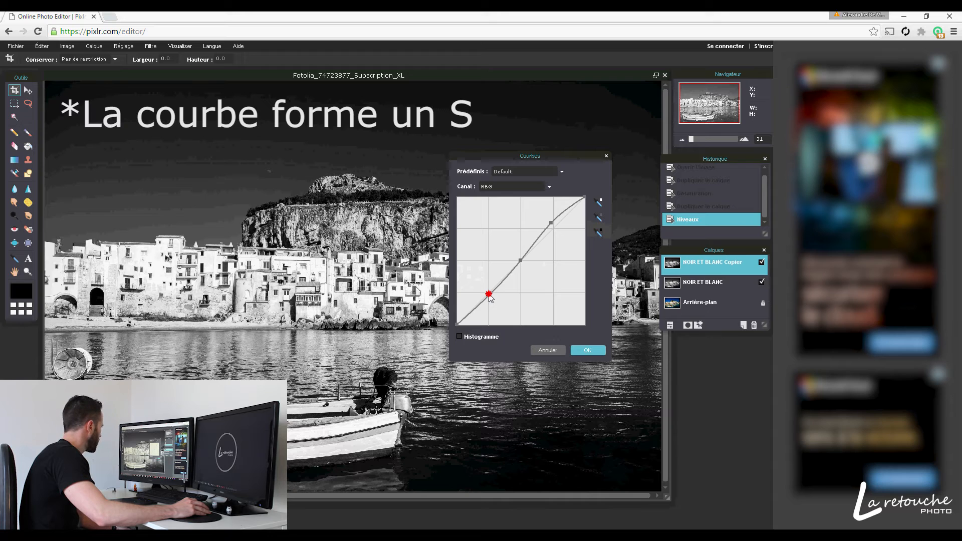
{"action": "left_click_drag", "start_coordinate": [489, 296], "coordinate": [492, 304]}
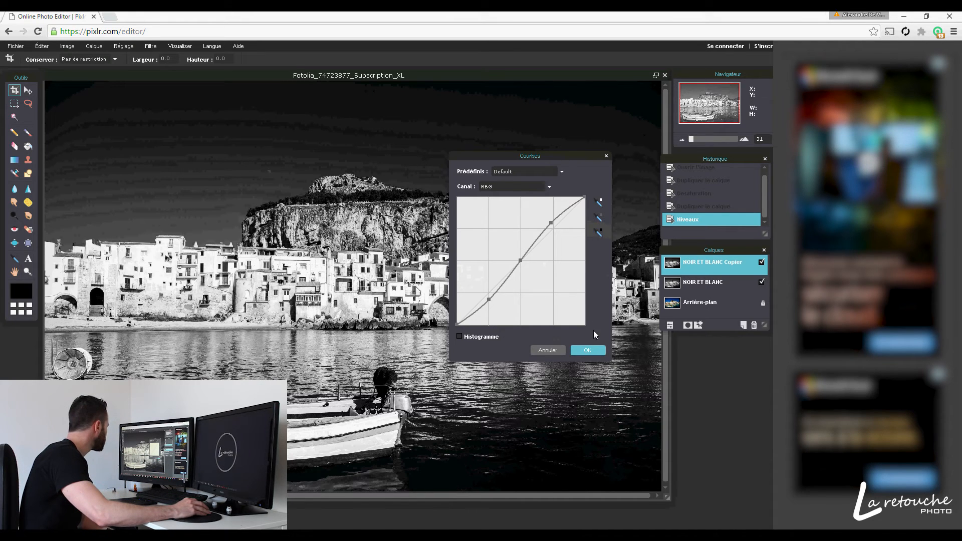
{"action": "left_click", "coordinate": [597, 349]}
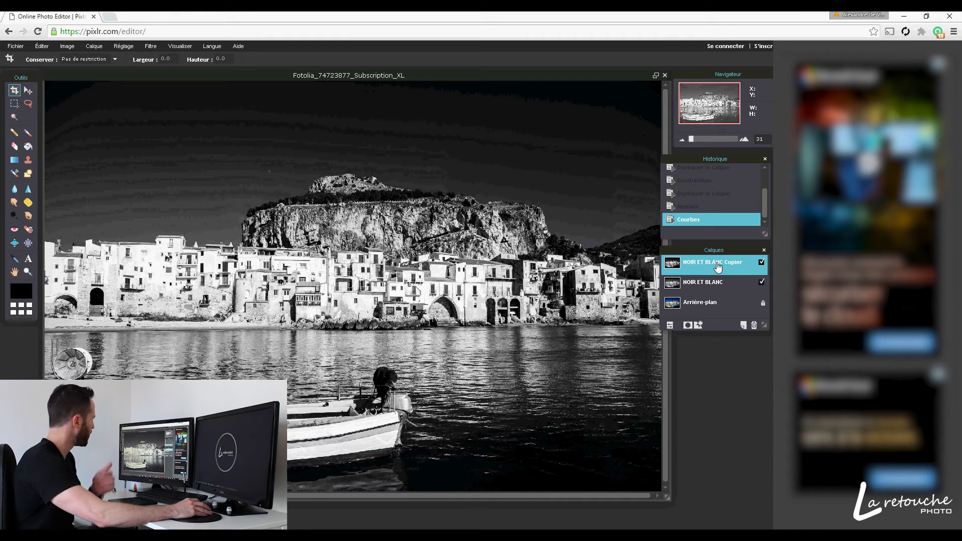
- Compare the image before and after Curves in the history, and with the NOIR ET BLANC Copier layer hidden and shown
{"action": "left_click", "coordinate": [705, 208]}
{"action": "left_click", "coordinate": [706, 221]}
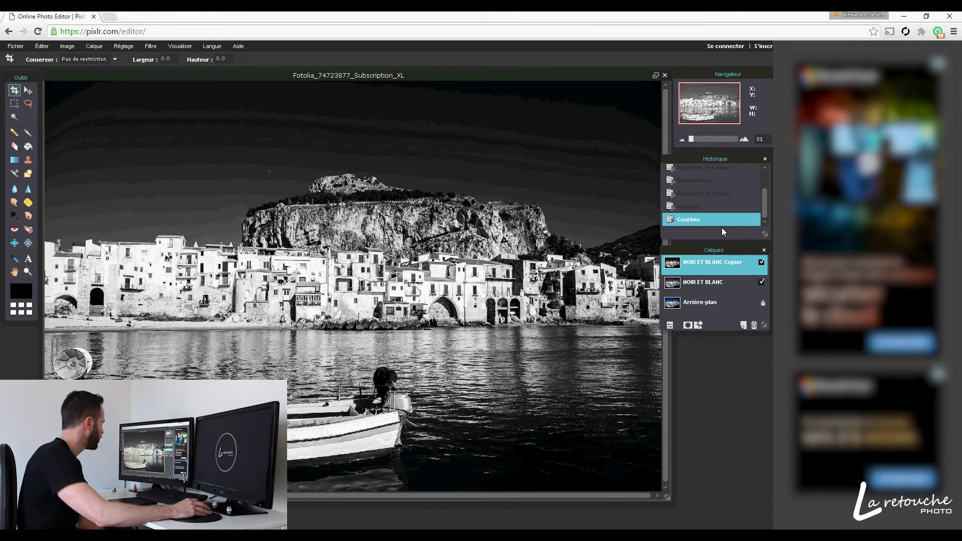
{"action": "left_click", "coordinate": [762, 264]}
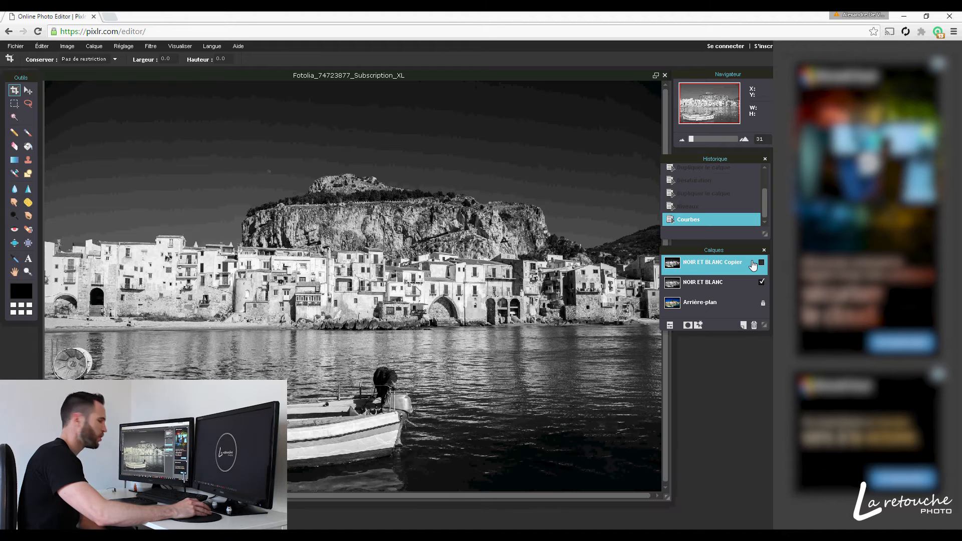
{"action": "left_click", "coordinate": [761, 263]}
- Duplicate the NOIR ET BLANC Copier layer and apply automatic levels to the new copy
{"action": "key", "text": "ctrl+j"}
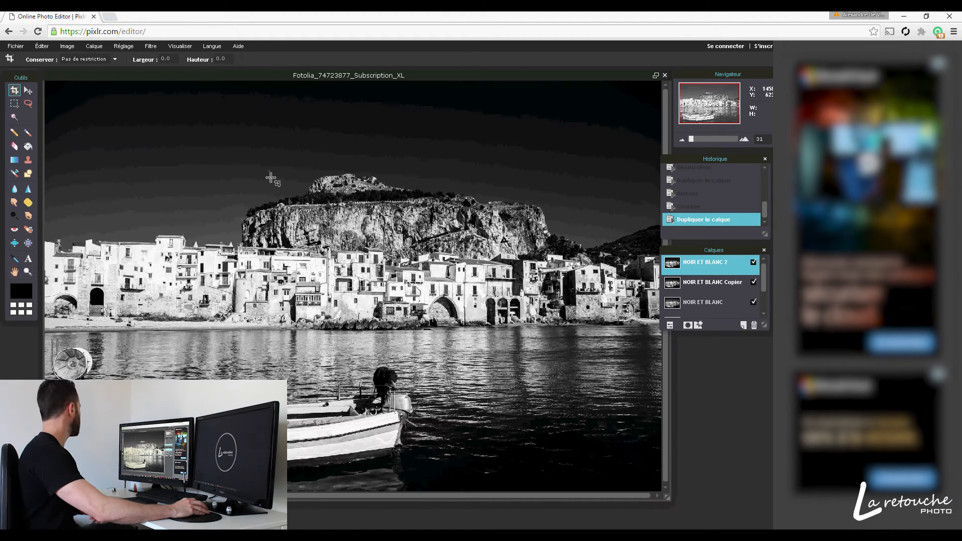
{"action": "left_click", "coordinate": [133, 50]}
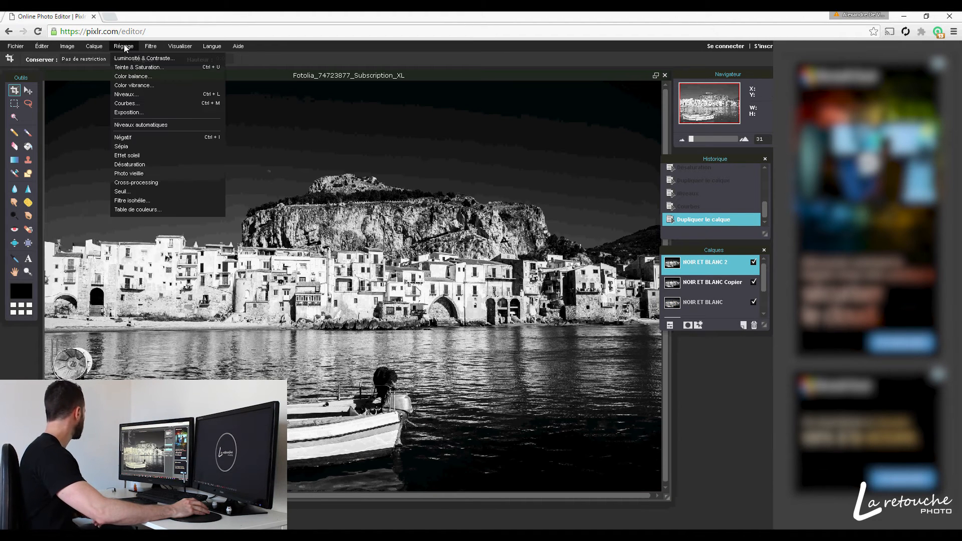
{"action": "left_click", "coordinate": [144, 125]}
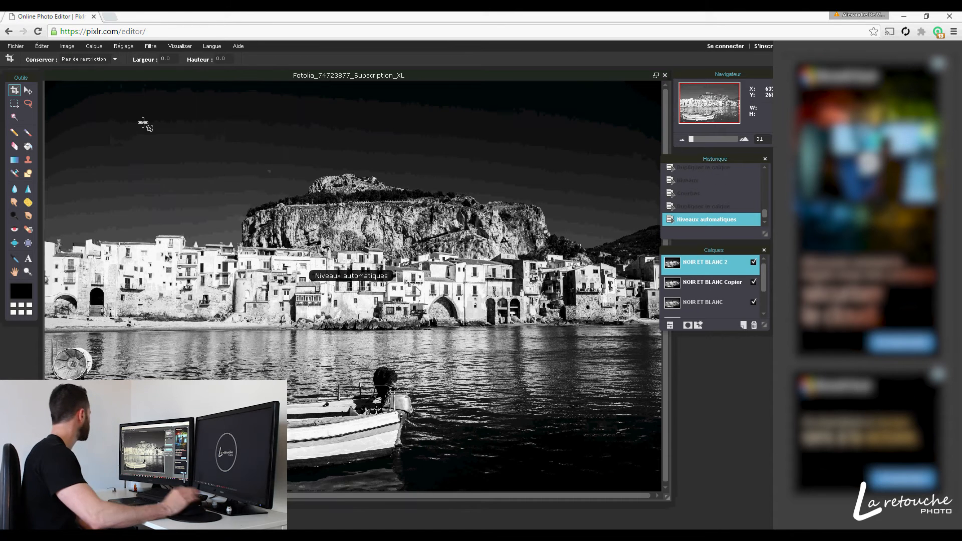